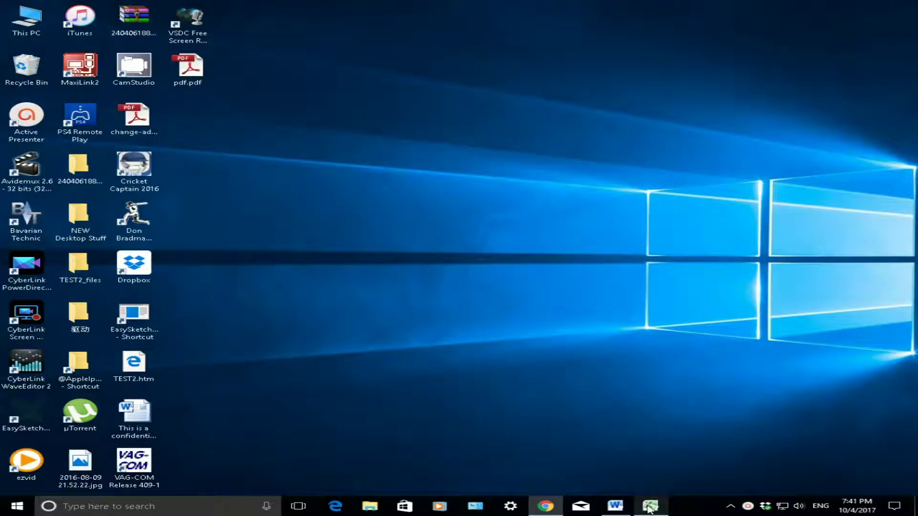
# - In the Book1 workbook, extend column A's numbering with 33, 34 and 35 in A33:A35
pyautogui.click(649, 507)
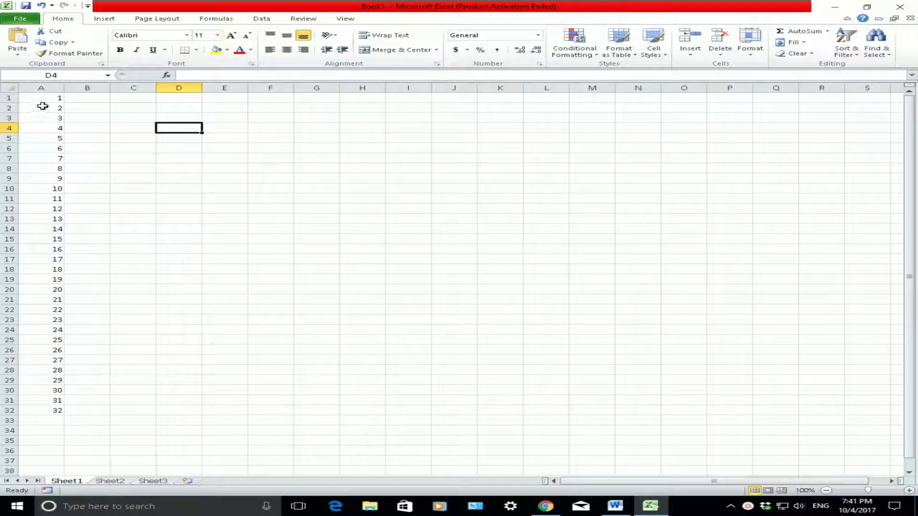
pyautogui.click(41, 88)
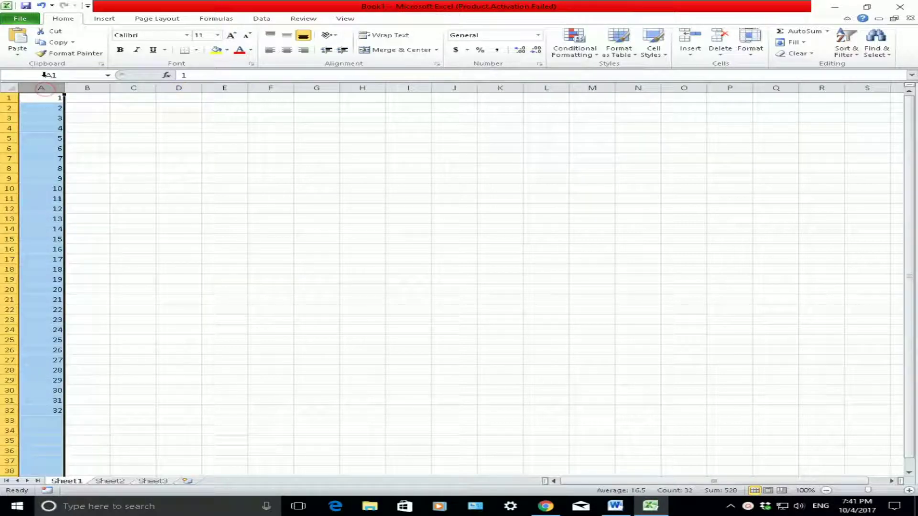
pyautogui.moveTo(42, 98); pyautogui.dragTo(45, 412)
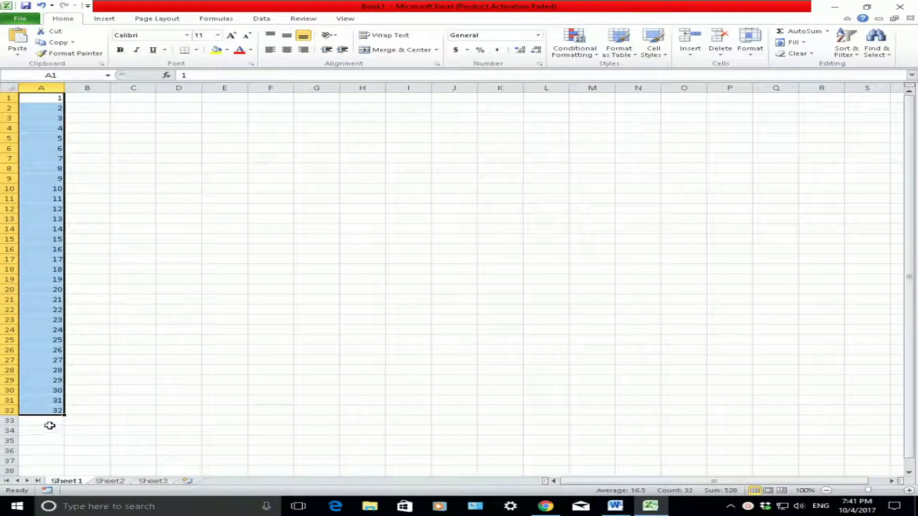
pyautogui.click(50, 426)
pyautogui.click(49, 421)
pyautogui.write('33')
pyautogui.press('Return')
pyautogui.write('34')
pyautogui.press('Return')
pyautogui.write('35')
pyautogui.press('Up')
pyautogui.press('Up')
pyautogui.press('Up')
pyautogui.press('Up')
pyautogui.press('Up')
pyautogui.press('Up')
pyautogui.press('Up')
pyautogui.press('Up')
pyautogui.press('Up')
pyautogui.press('Up')
pyautogui.press('Up')
pyautogui.press('Up')
pyautogui.press('Up')
pyautogui.press('Up')
pyautogui.press('Up')
pyautogui.press('Up')
pyautogui.press('Up')
pyautogui.press('Up')
pyautogui.press('Up')
pyautogui.press('Up')
pyautogui.press('Up')
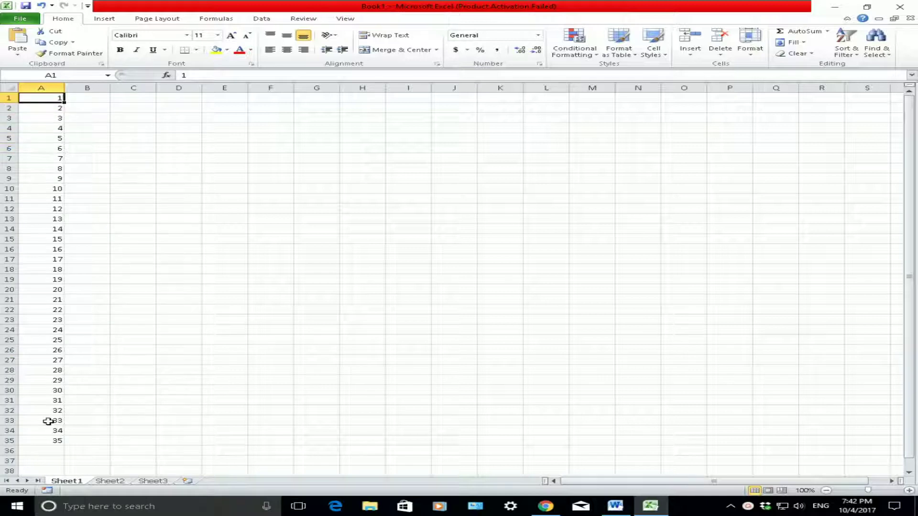
# - Select the filled range A1:A35, then select cell I8 for the formula
pyautogui.click(123, 248)
pyautogui.moveTo(42, 95); pyautogui.dragTo(27, 440)
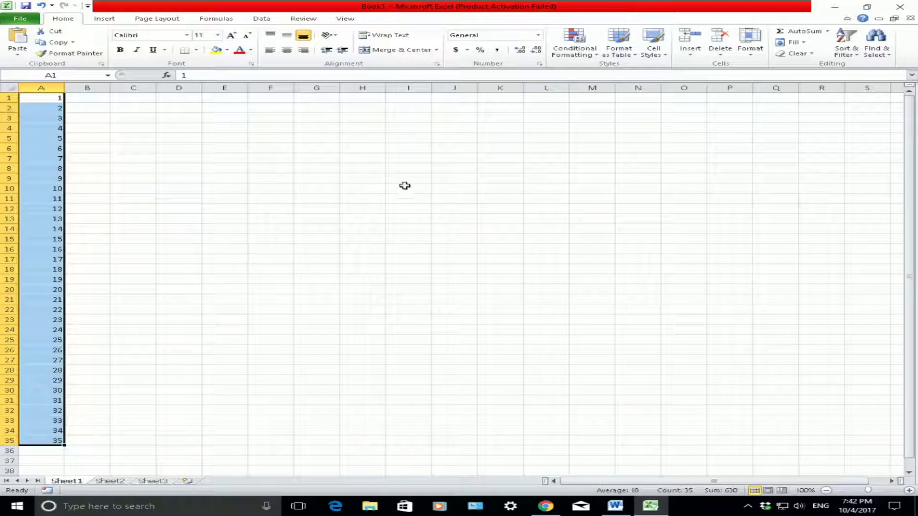
pyautogui.click(410, 165)
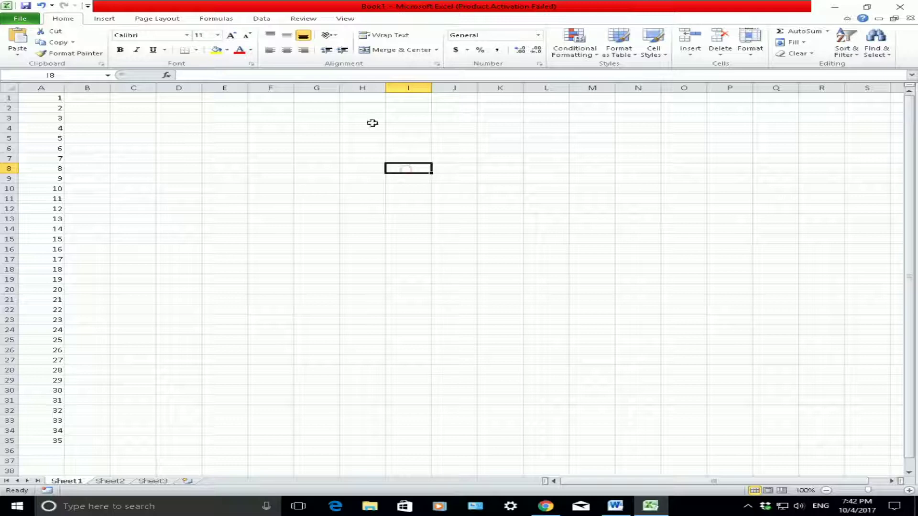
# - Paste =INDEX($A:$A,RANDBETWEEN(1,COUNTA($A:$A)),1) into I8 and commit it
pyautogui.click(286, 75)
pyautogui.rightClick(287, 76)
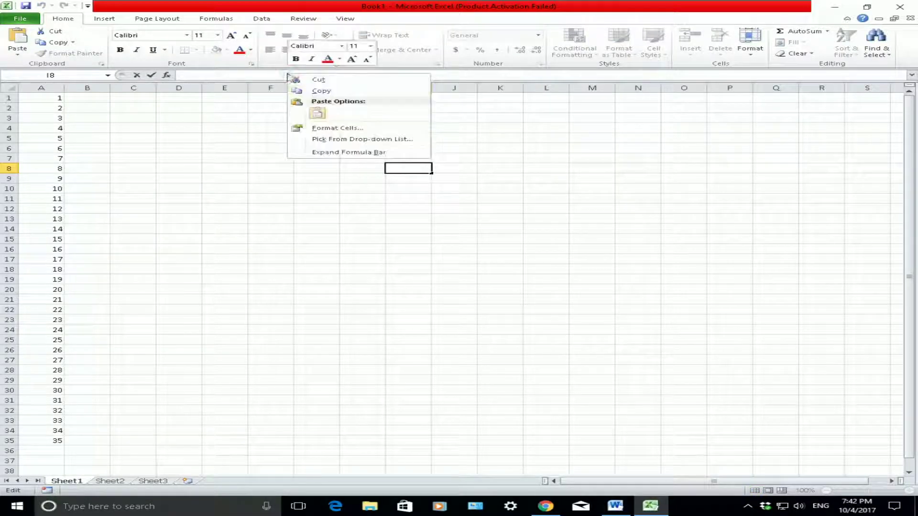
pyautogui.click(317, 114)
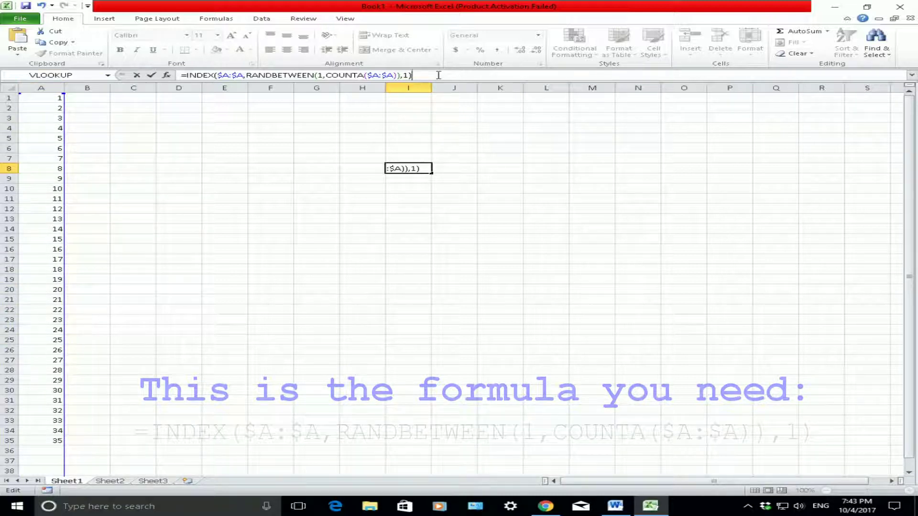
pyautogui.press('Return')
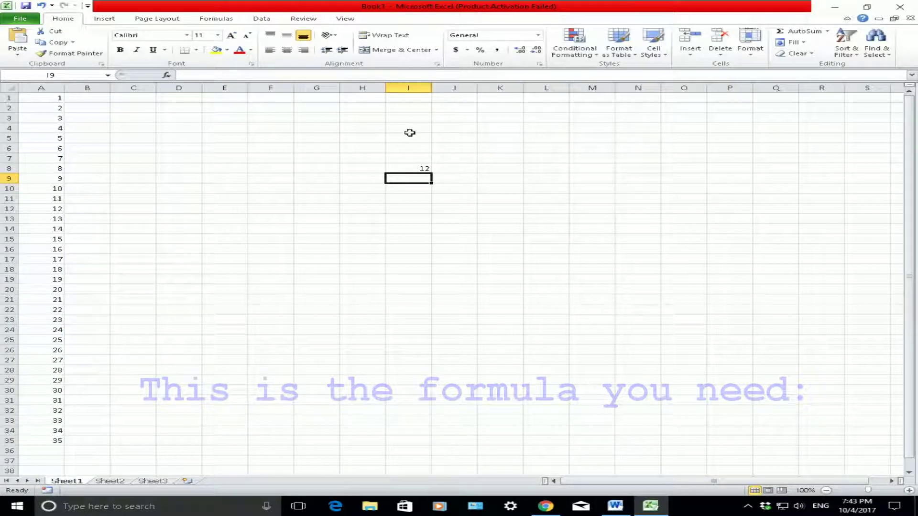
pyautogui.click(406, 170)
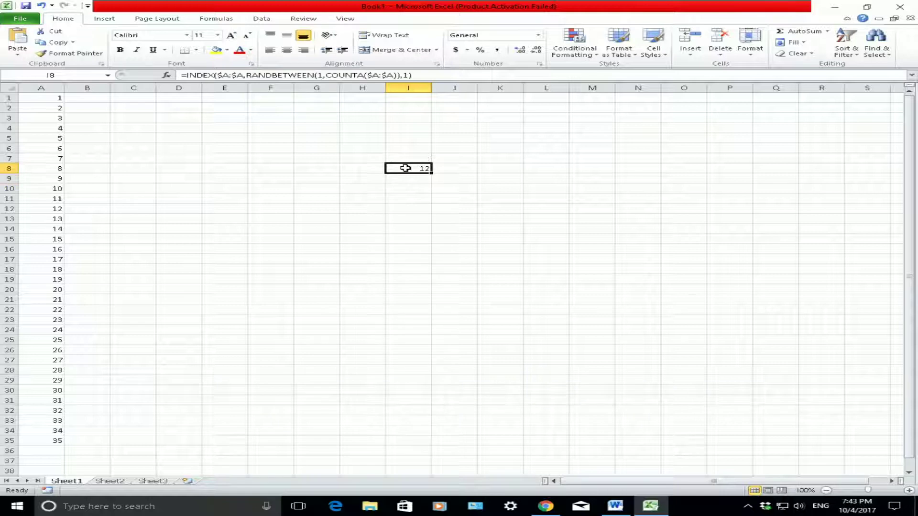
pyautogui.click(422, 75)
pyautogui.click(422, 74)
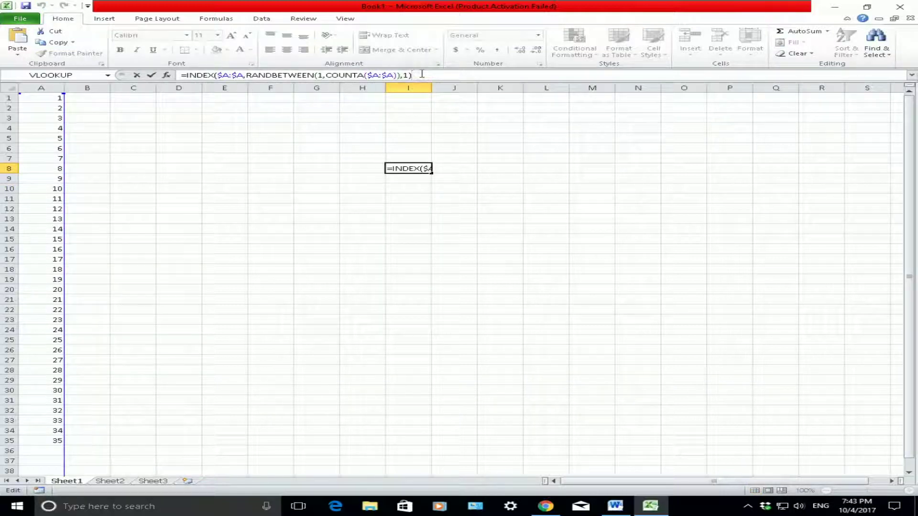
pyautogui.press('Return')
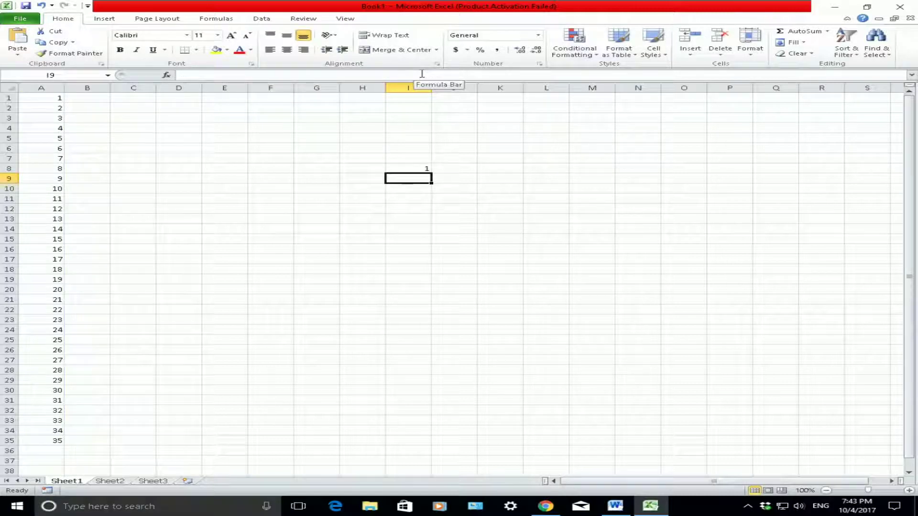
pyautogui.click(415, 168)
pyautogui.click(423, 74)
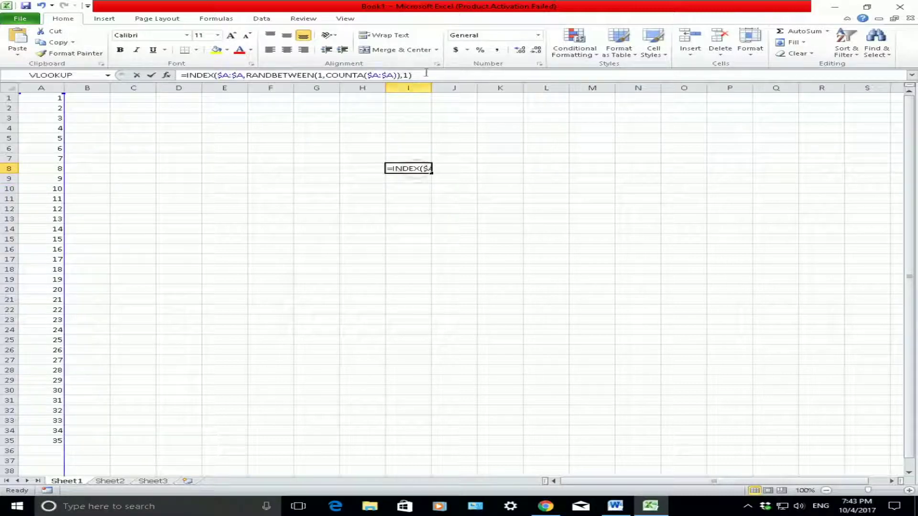
pyautogui.press('Return')
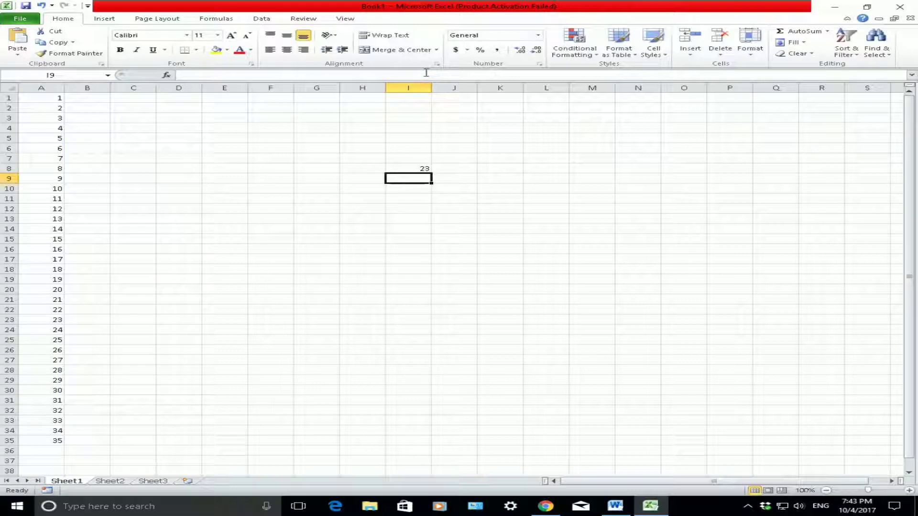
pyautogui.click(400, 169)
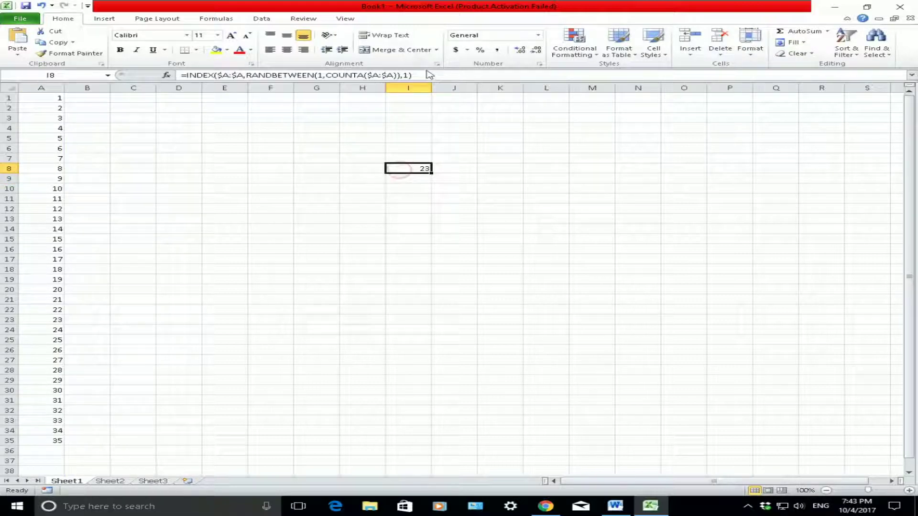
pyautogui.click(426, 74)
pyautogui.press('Return')
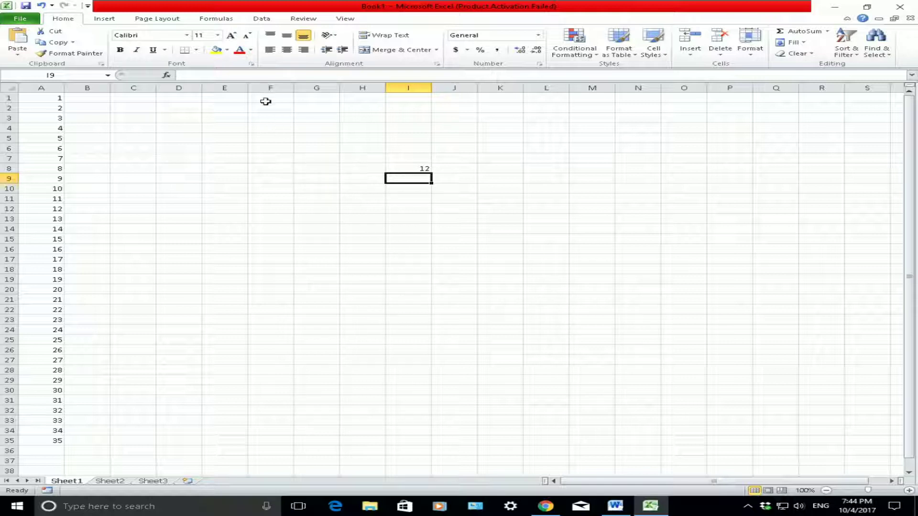
# - Start recording a macro named 'refresh', replacing the existing macro of that name
pyautogui.click(344, 18)
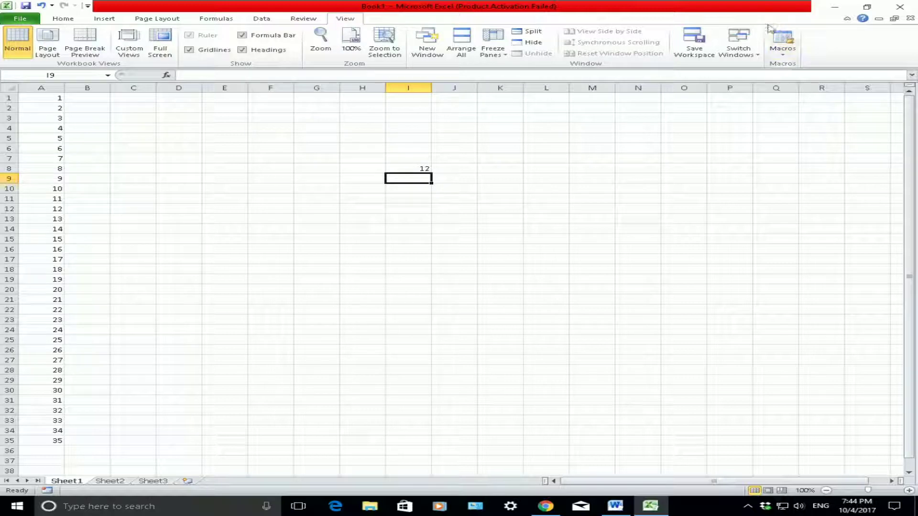
pyautogui.click(789, 55)
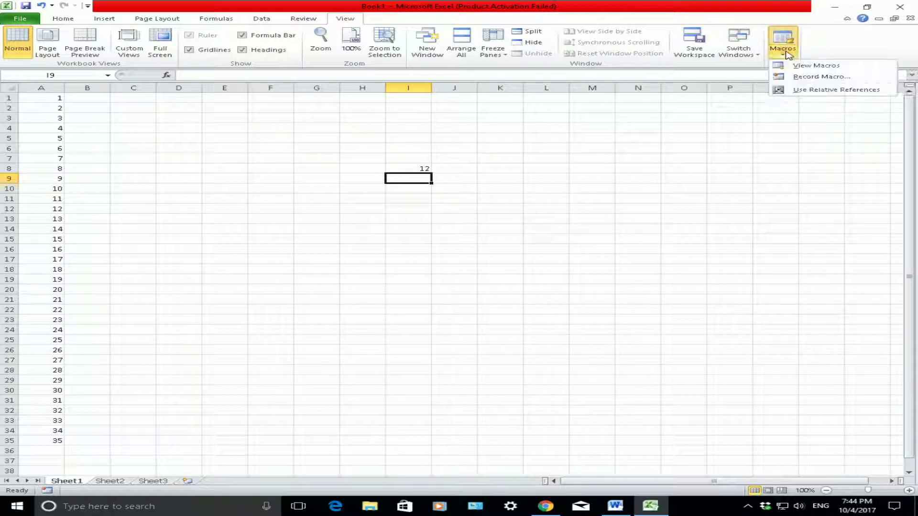
pyautogui.click(816, 80)
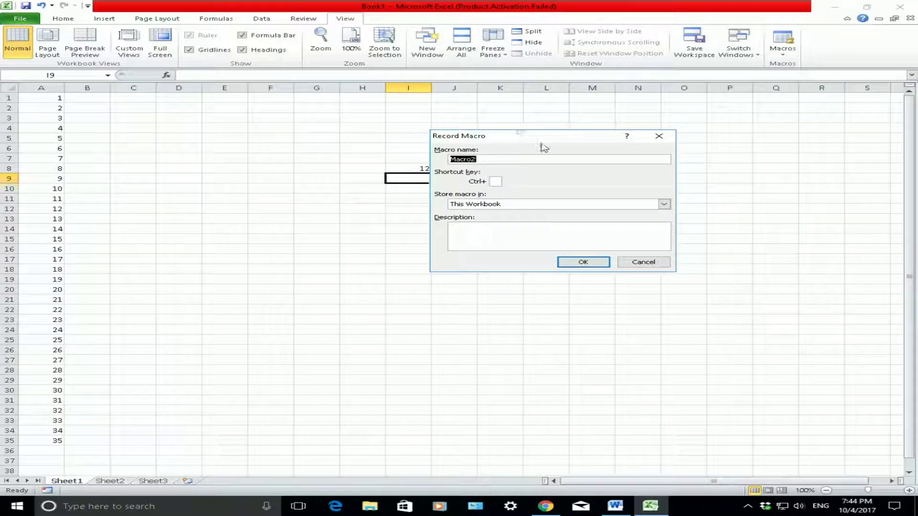
pyautogui.moveTo(520, 132); pyautogui.dragTo(639, 213)
pyautogui.write('refresh')
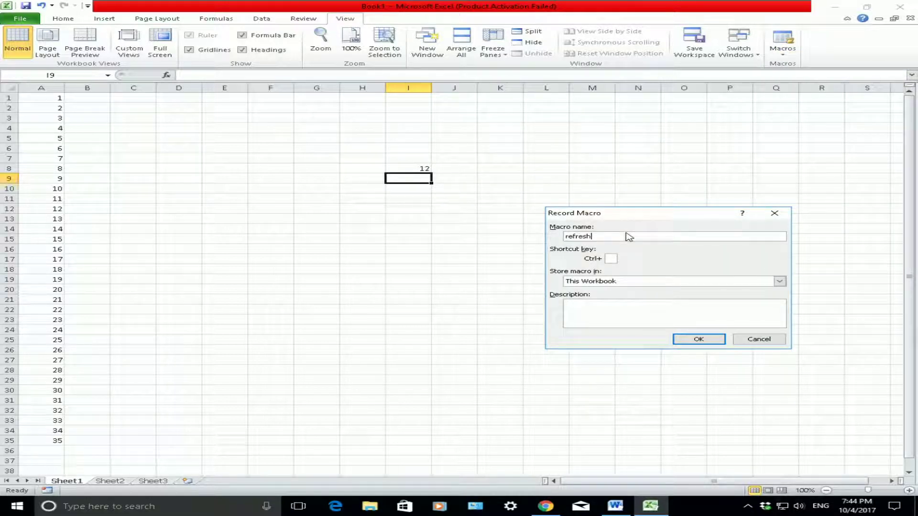
pyautogui.click(696, 340)
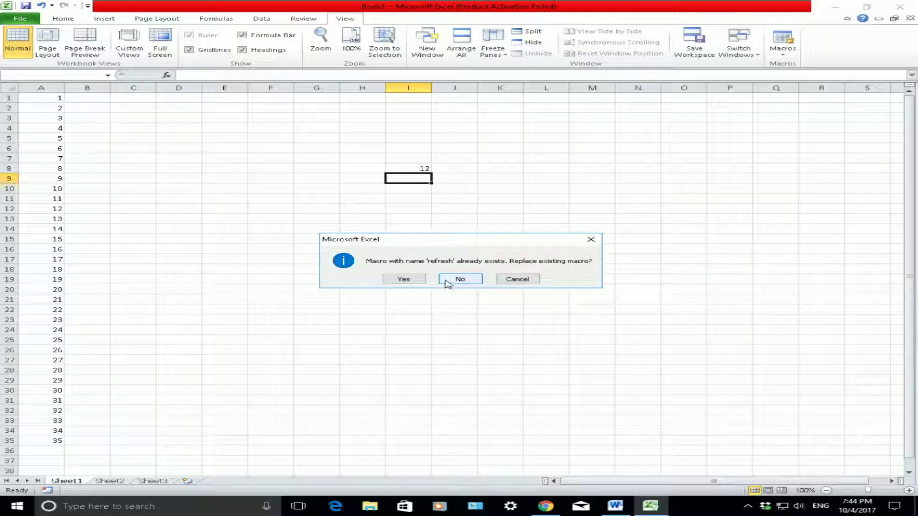
pyautogui.click(404, 279)
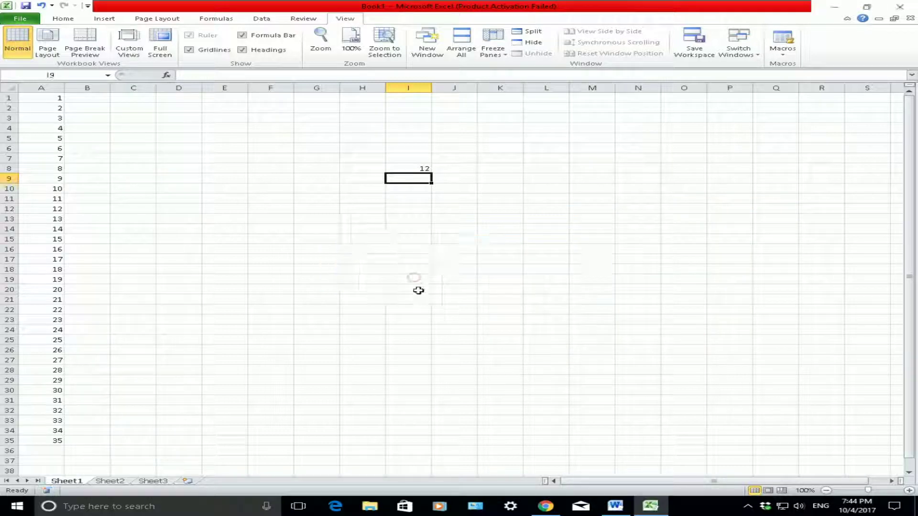
# - Record re-entering I8's formula into the refresh macro, then stop recording
pyautogui.click(46, 492)
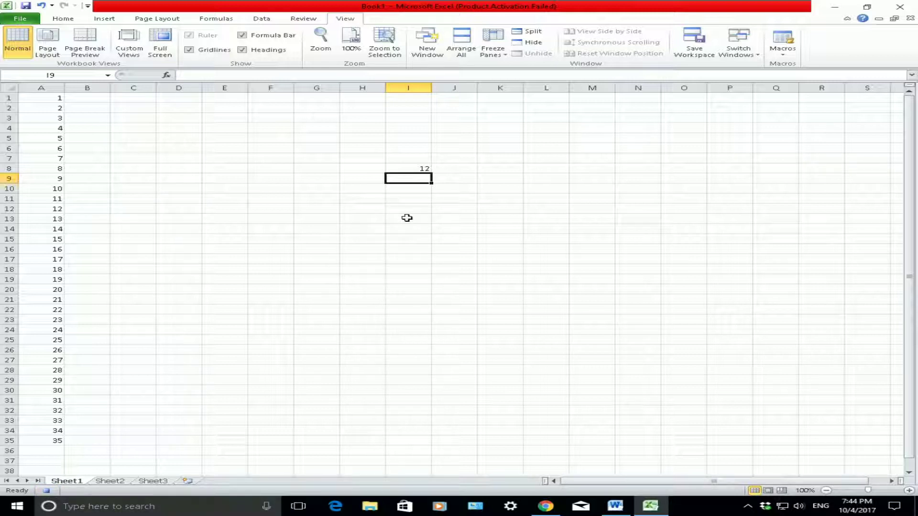
pyautogui.click(409, 170)
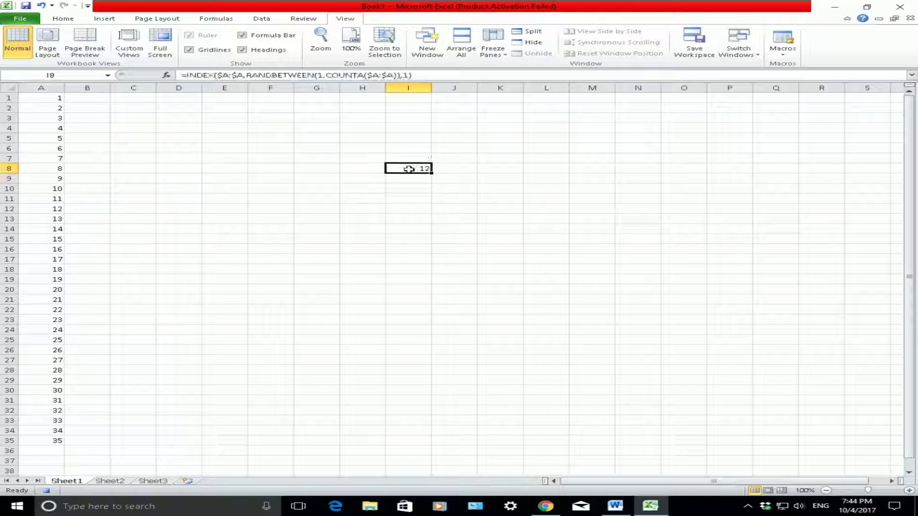
pyautogui.click(428, 75)
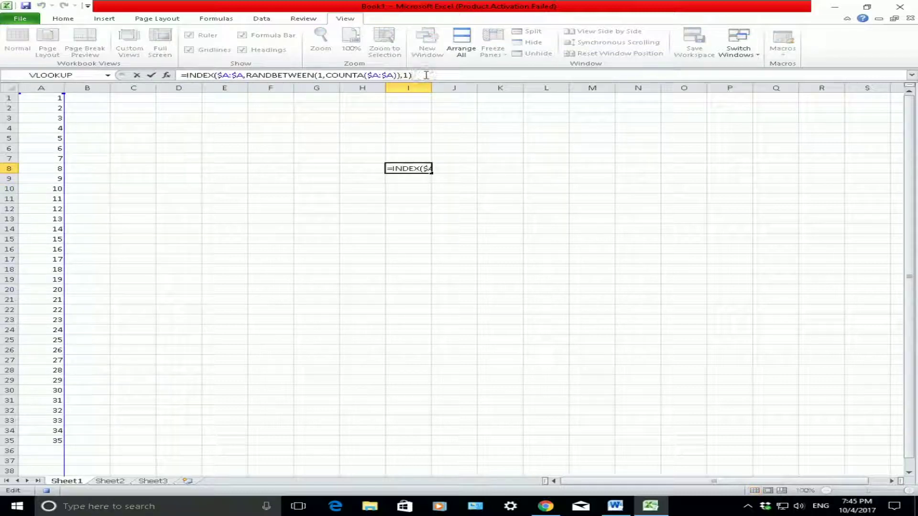
pyautogui.press('Return')
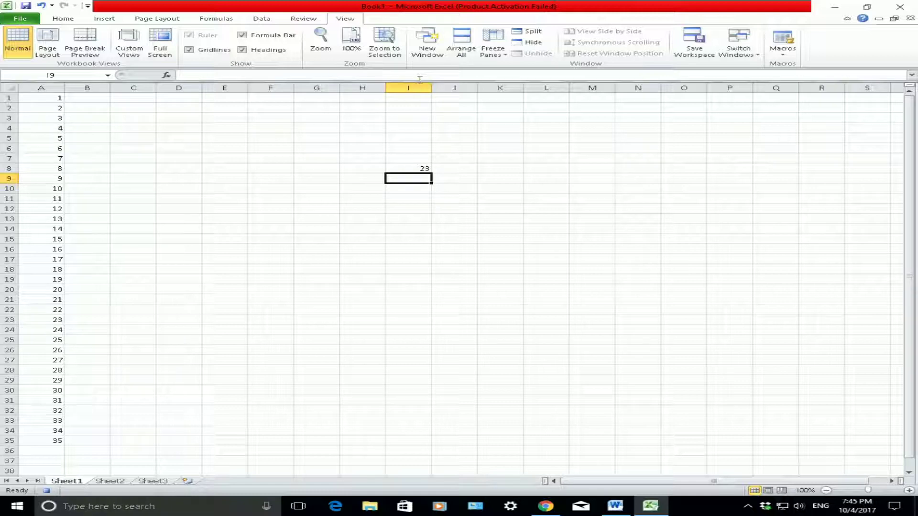
pyautogui.click(45, 492)
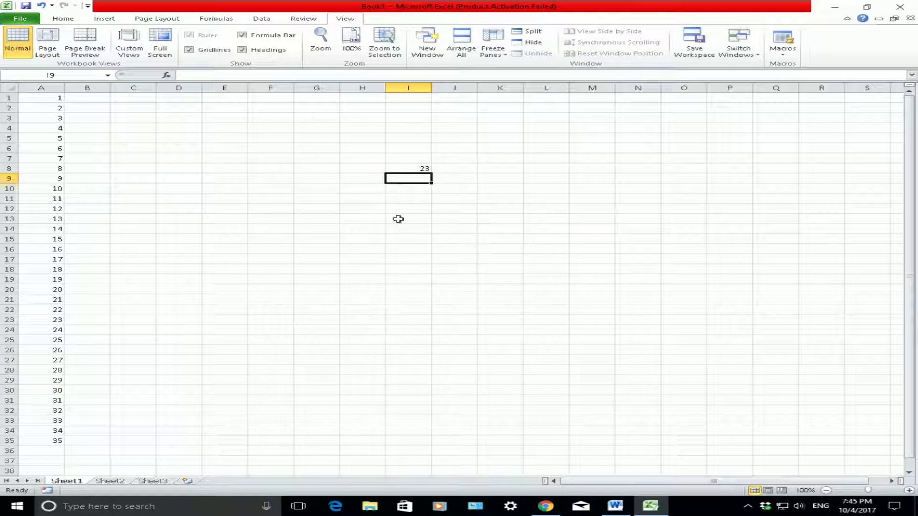
# - Draw a rectangle shape spanning roughly cells I15 to K19
pyautogui.click(104, 21)
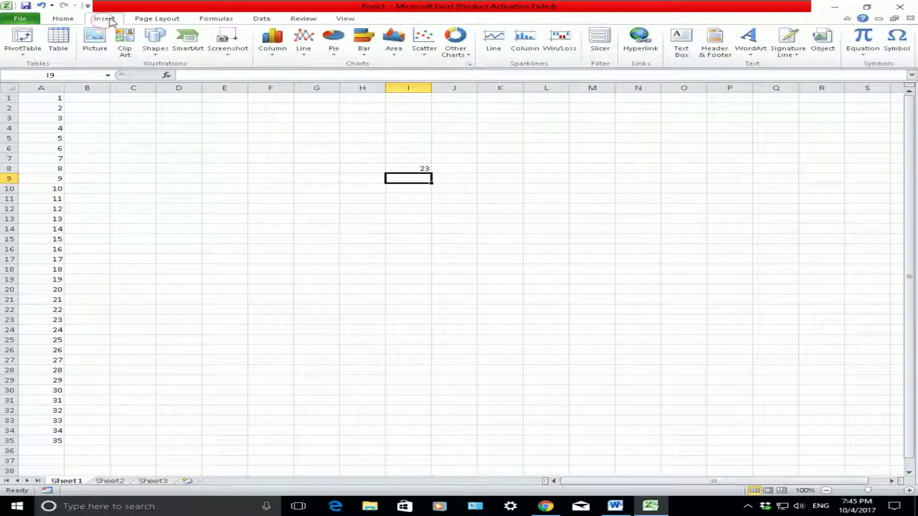
pyautogui.click(154, 43)
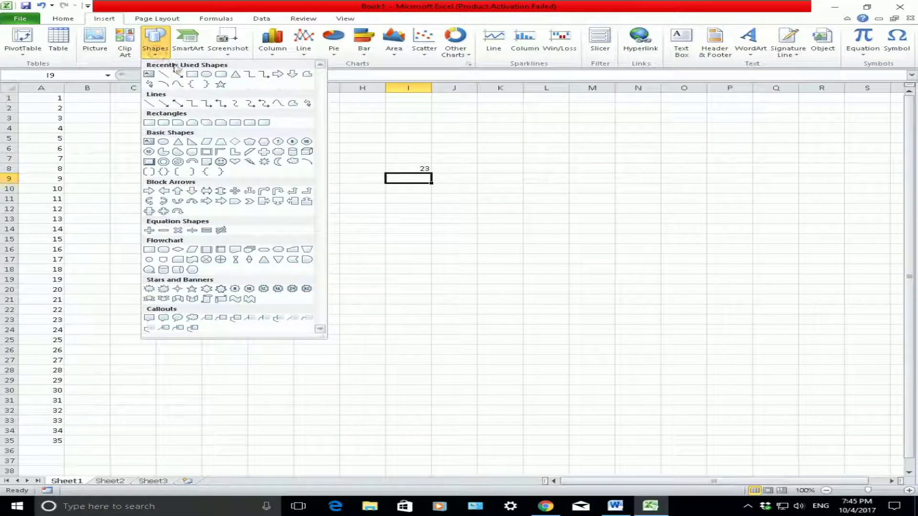
pyautogui.click(192, 76)
pyautogui.moveTo(382, 241); pyautogui.dragTo(534, 281)
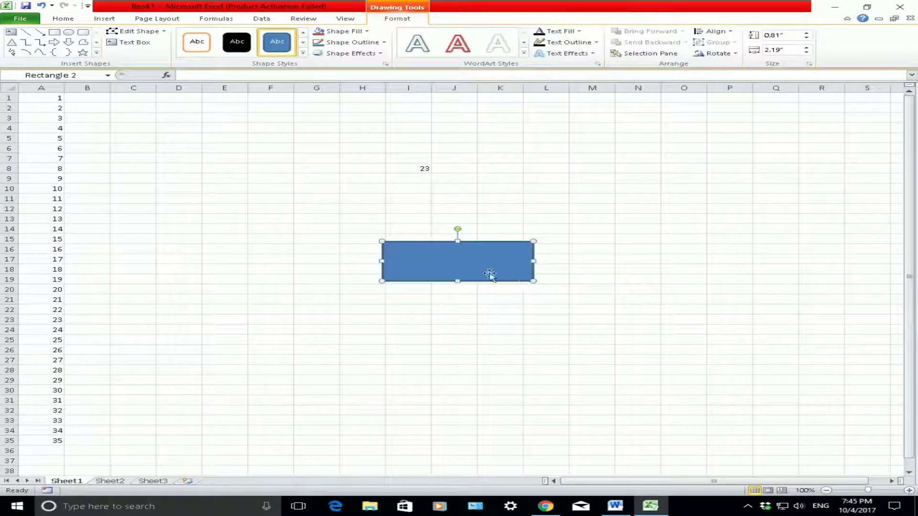
# - Type the label 'Refresh' inside the rectangle
pyautogui.rightClick(462, 263)
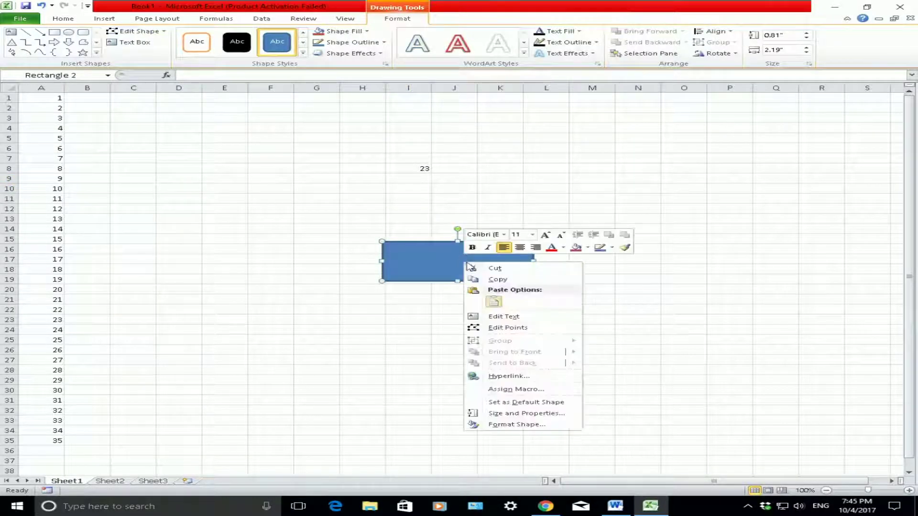
pyautogui.click(492, 316)
pyautogui.write('Refresh')
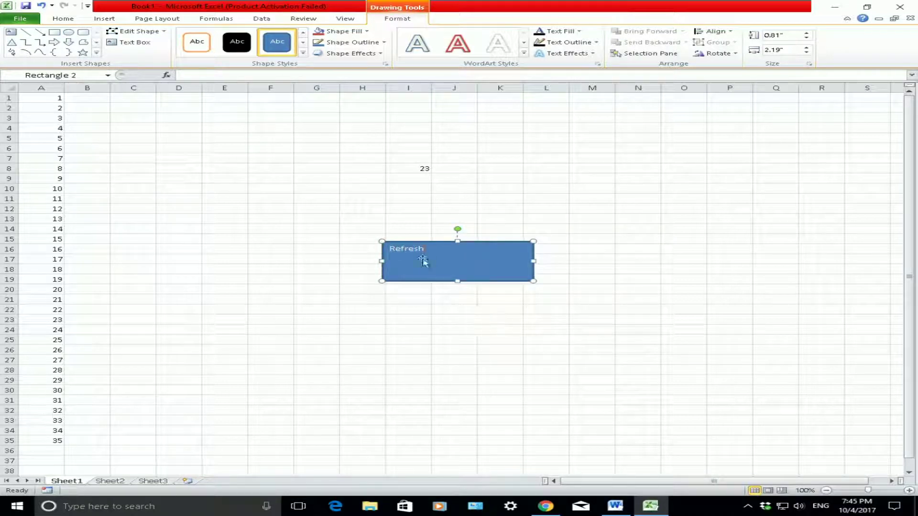
# - Centre the Refresh label horizontally and vertically and grow it to 14 pt
pyautogui.click(63, 18)
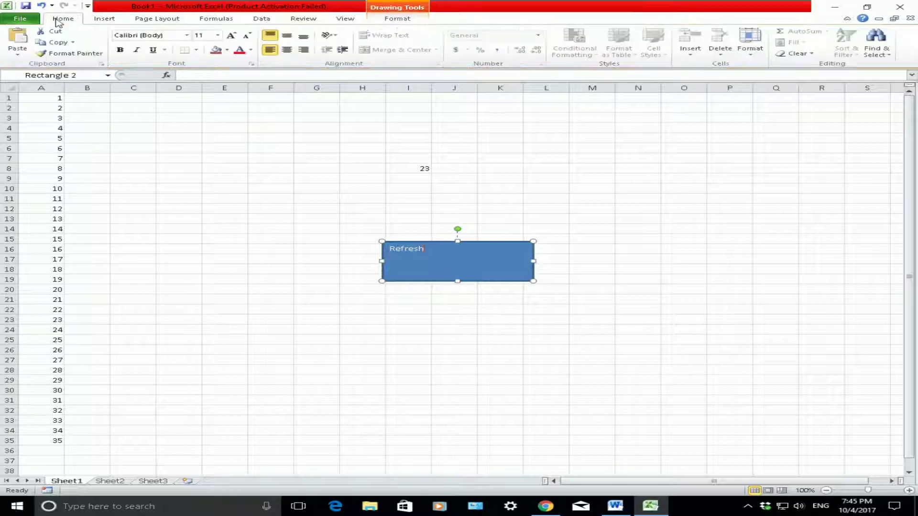
pyautogui.click(287, 50)
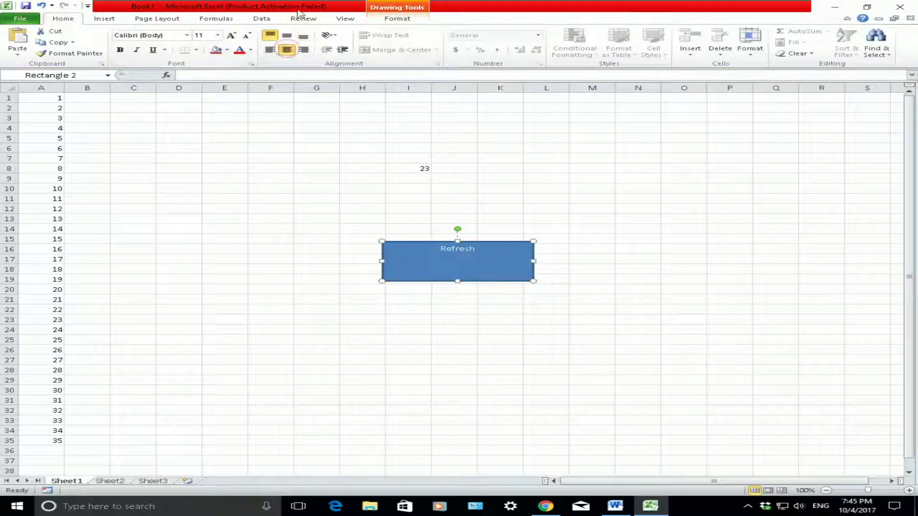
pyautogui.click(286, 35)
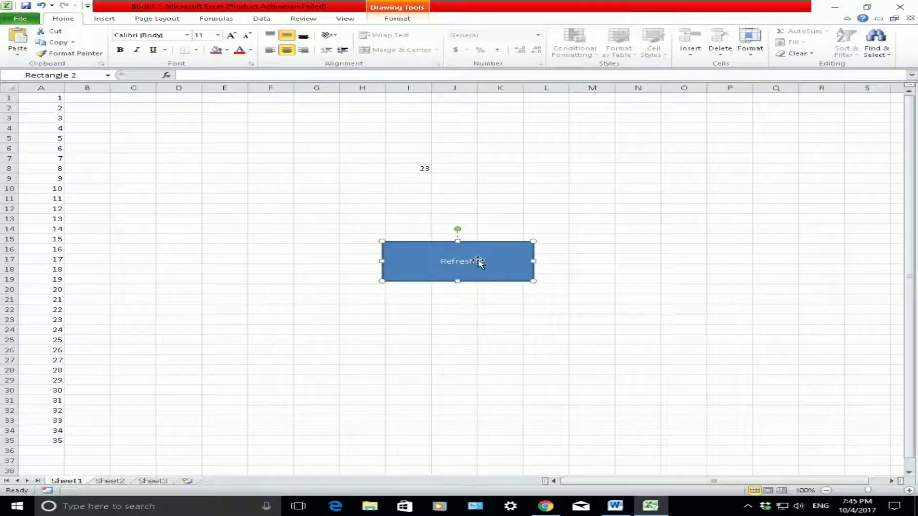
pyautogui.doubleClick(459, 261)
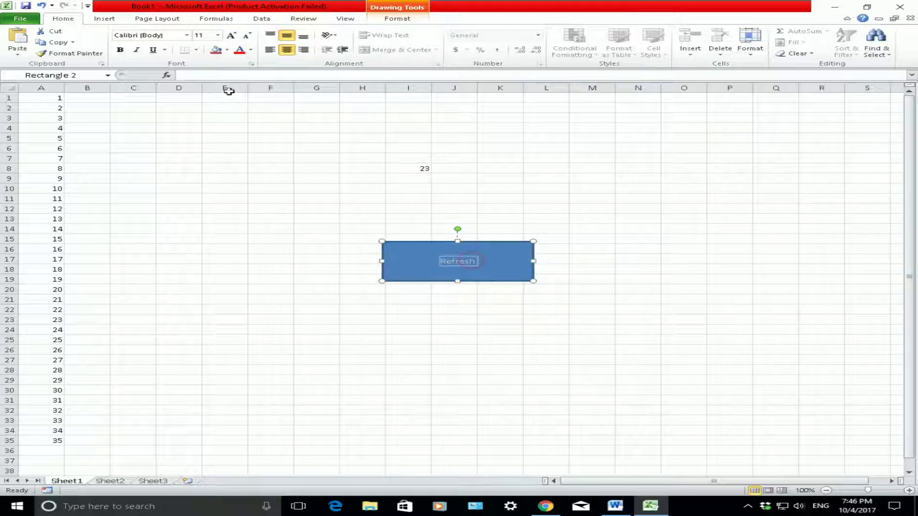
pyautogui.click(231, 35)
pyautogui.click(231, 35)
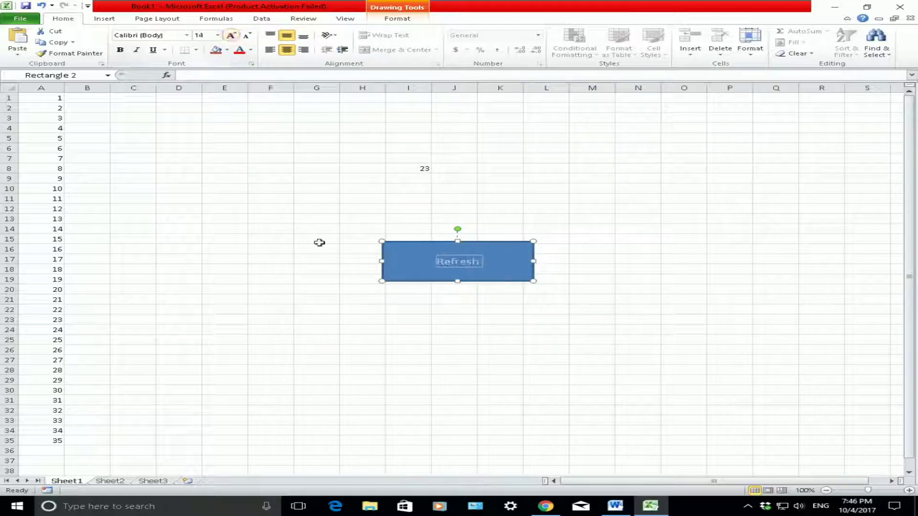
pyautogui.click(297, 308)
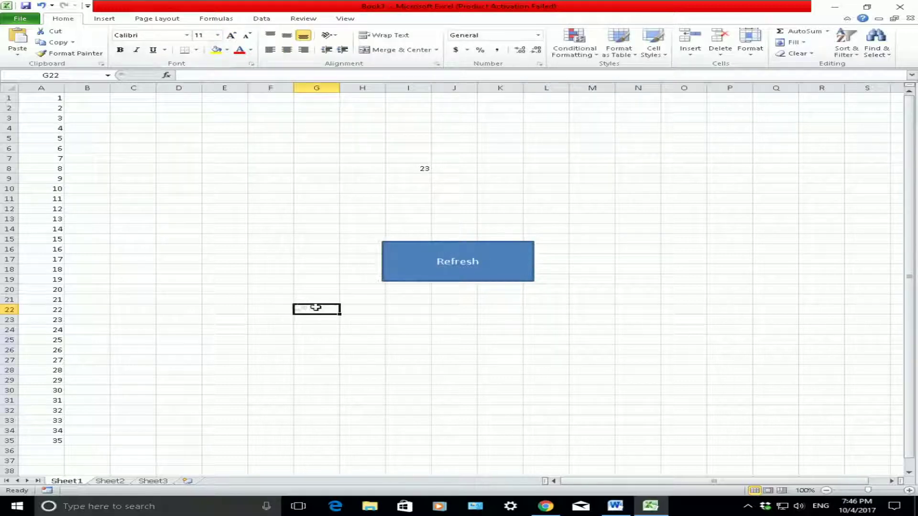
# - Assign the refresh macro to the Refresh rectangle
pyautogui.rightClick(403, 278)
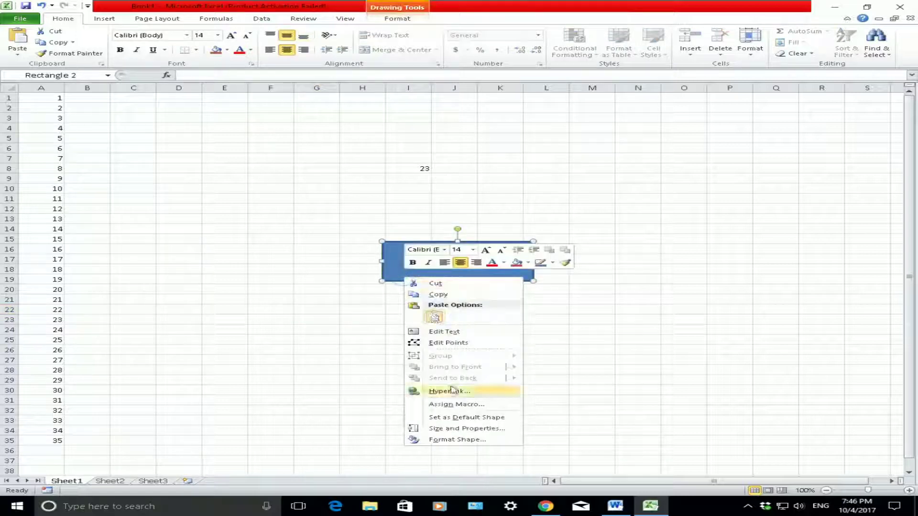
pyautogui.click(453, 405)
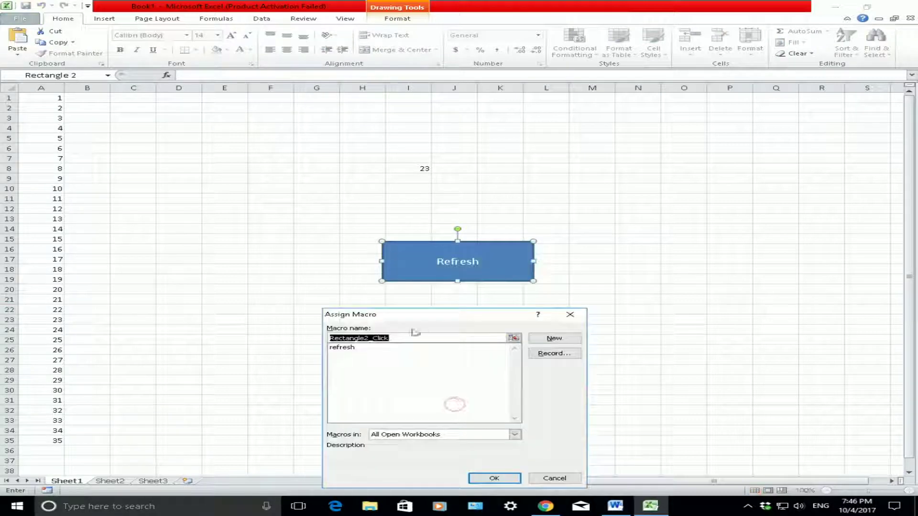
pyautogui.moveTo(421, 316); pyautogui.dragTo(698, 161)
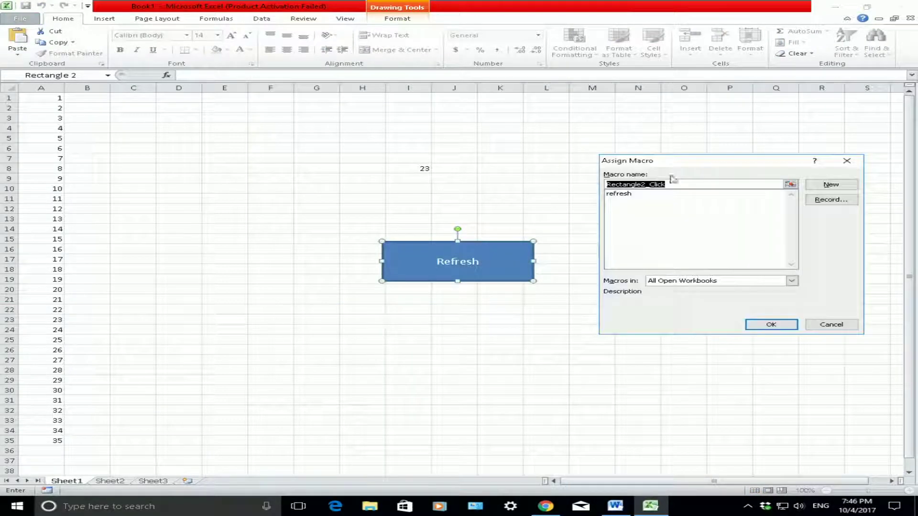
pyautogui.click(624, 195)
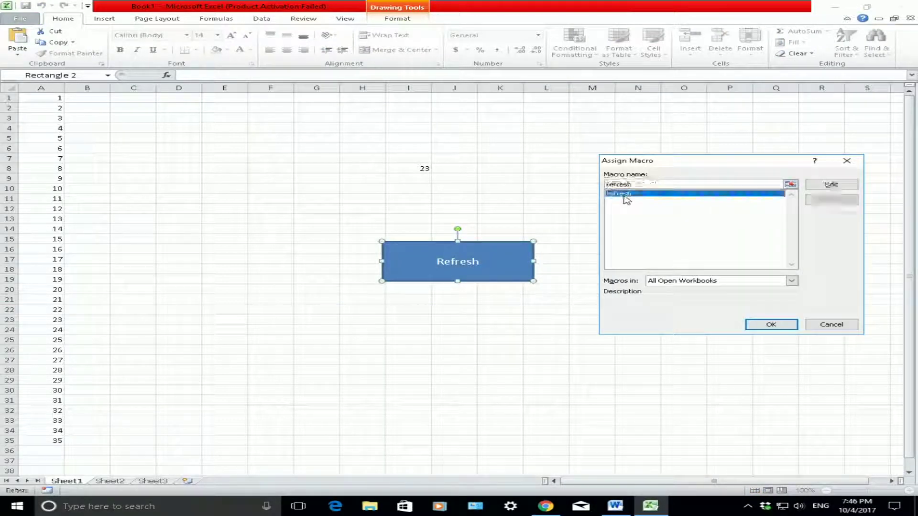
pyautogui.click(756, 324)
pyautogui.click(336, 330)
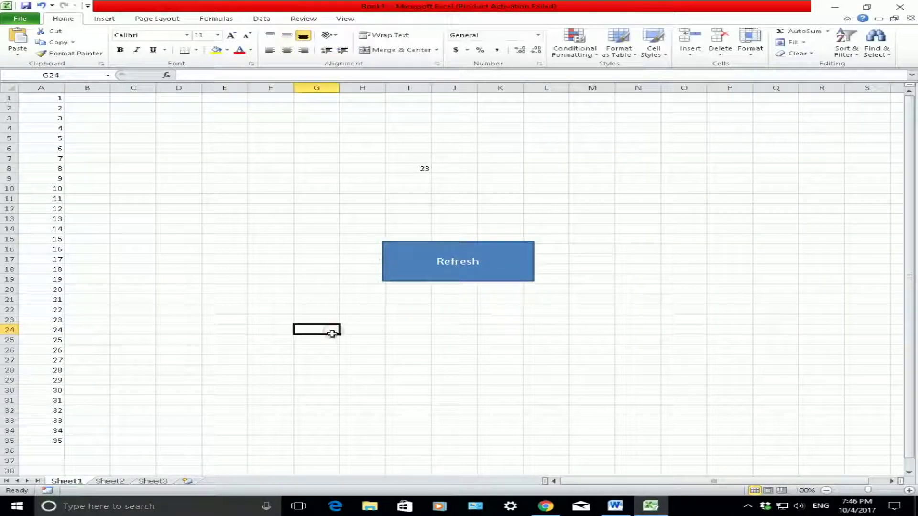
# - Test the Refresh button, then clear the numbers from A1:A35
pyautogui.click(411, 270)
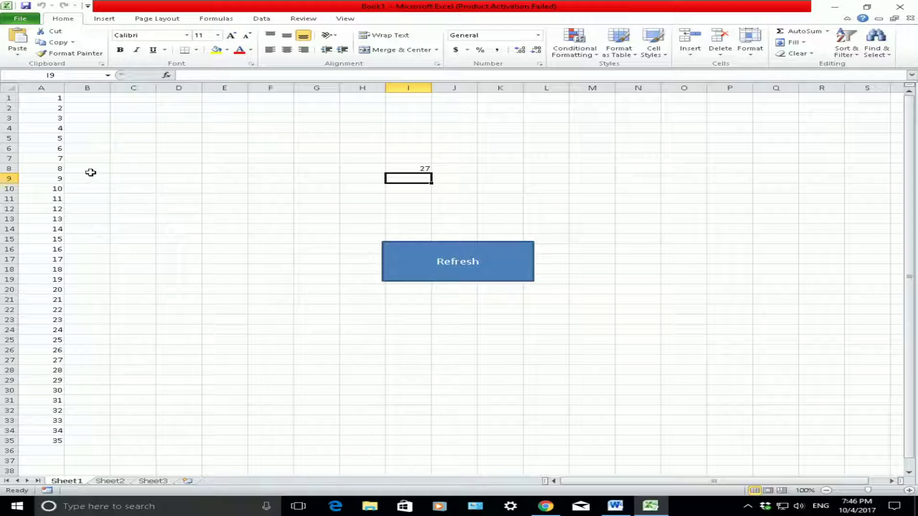
pyautogui.click(46, 98)
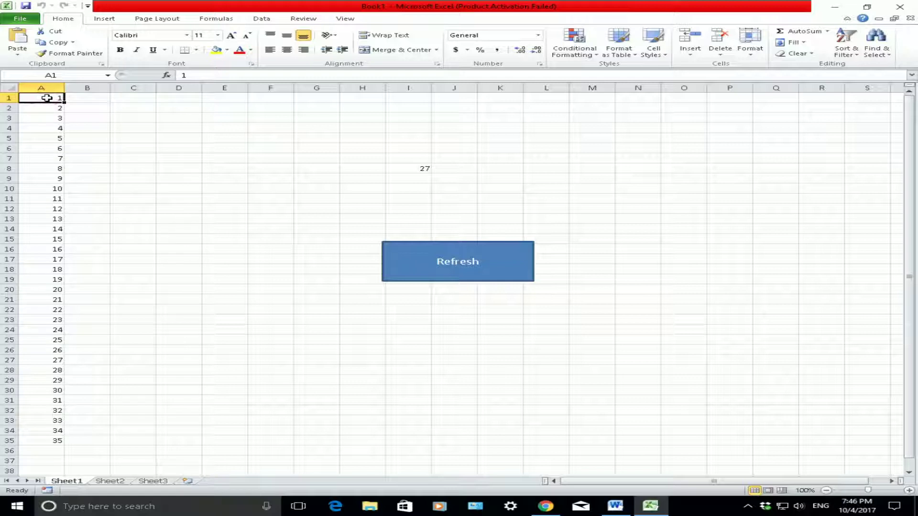
pyautogui.moveTo(47, 97); pyautogui.dragTo(32, 439)
pyautogui.press('Delete')
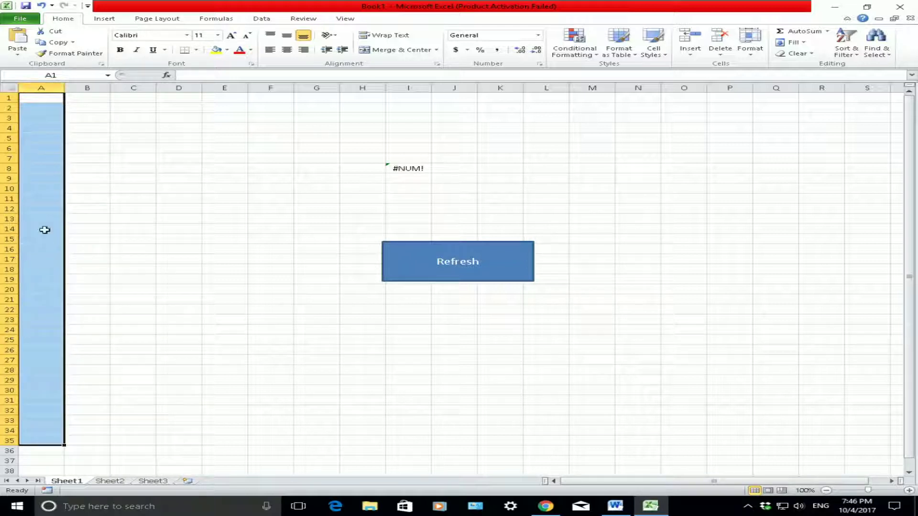
# - Enter Pupil A to Pupil D in A1:A4 and use the Refresh button to re-pick I8
pyautogui.click(34, 98)
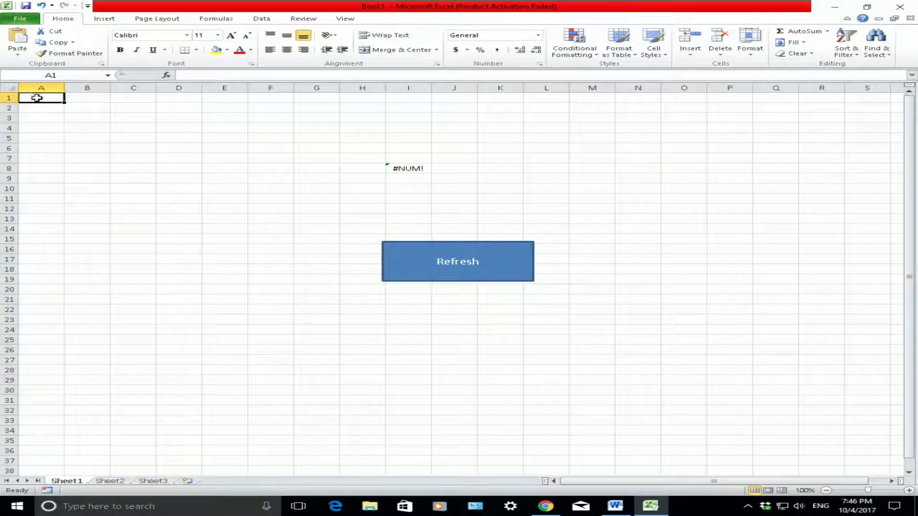
pyautogui.write('Pupil A')
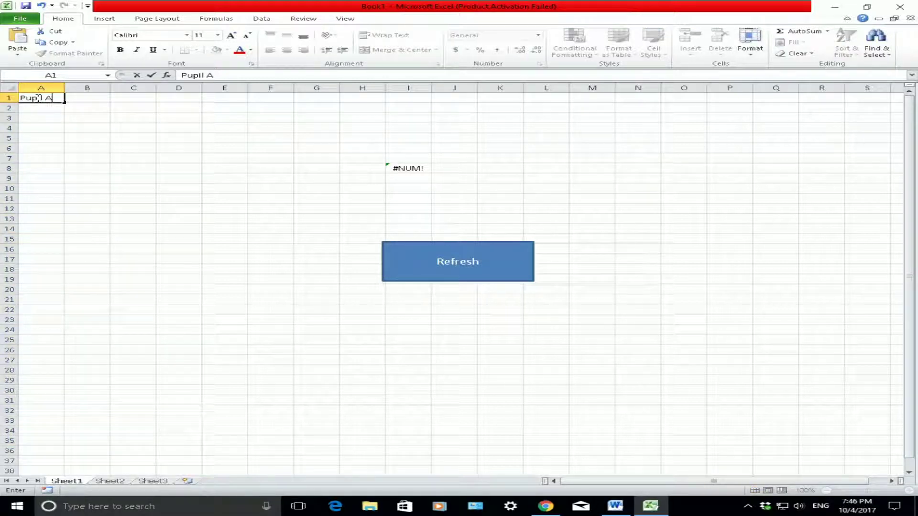
pyautogui.press('Return')
pyautogui.write('Pupil ')
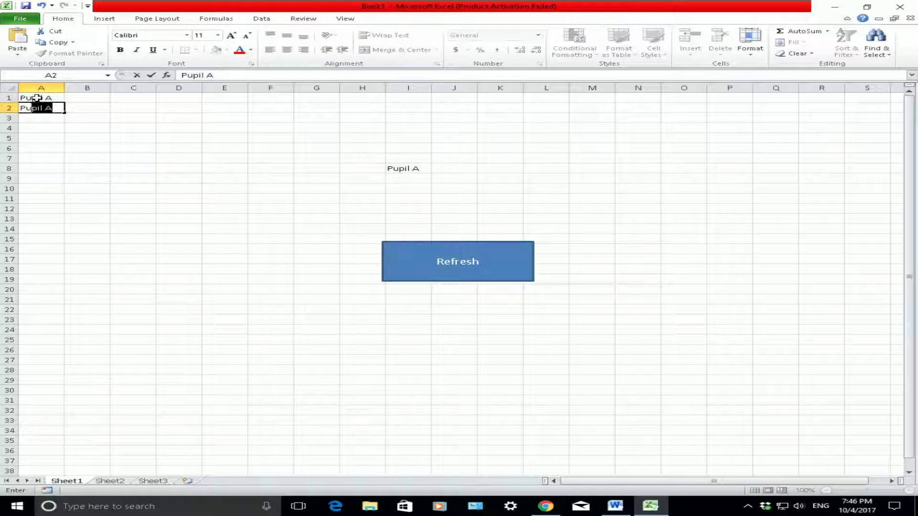
pyautogui.write('B')
pyautogui.press('Return')
pyautogui.write('Pupiol')
pyautogui.press('BackSpace')
pyautogui.press('BackSpace')
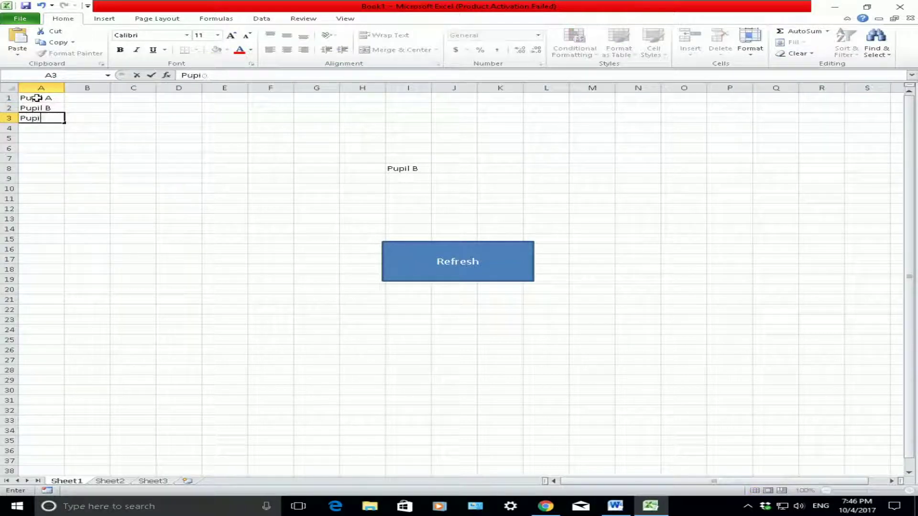
pyautogui.press('Return')
pyautogui.write('Pu')
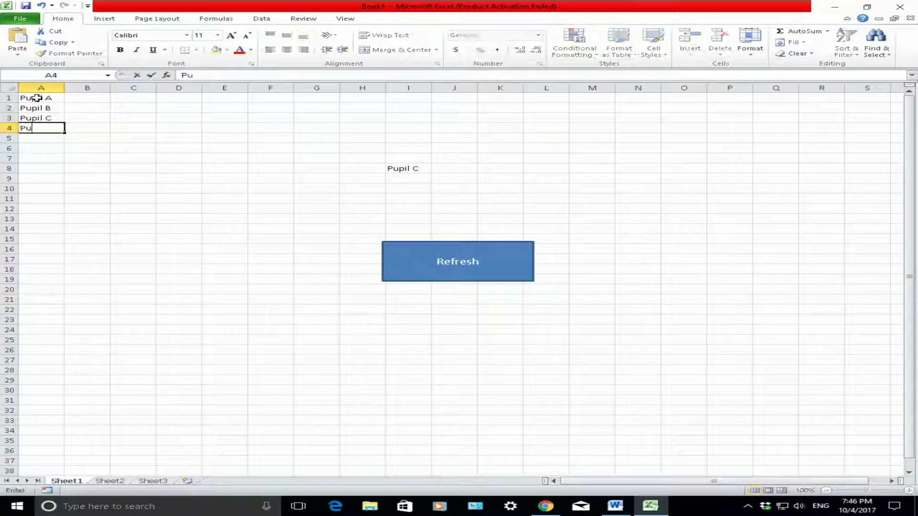
pyautogui.write('pil D')
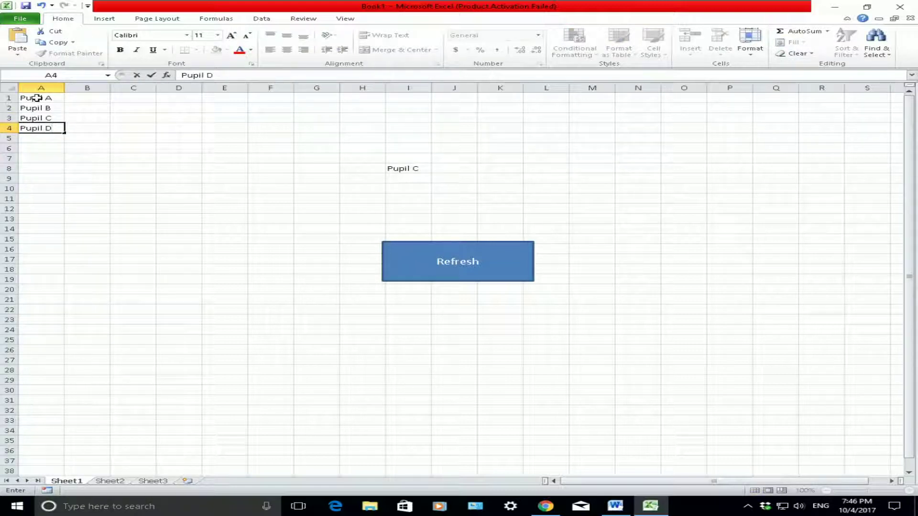
pyautogui.click(121, 188)
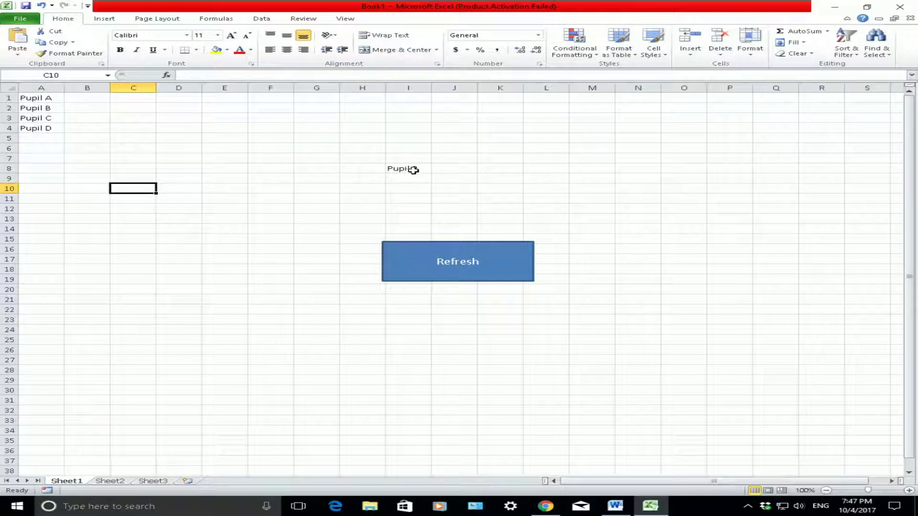
pyautogui.click(437, 267)
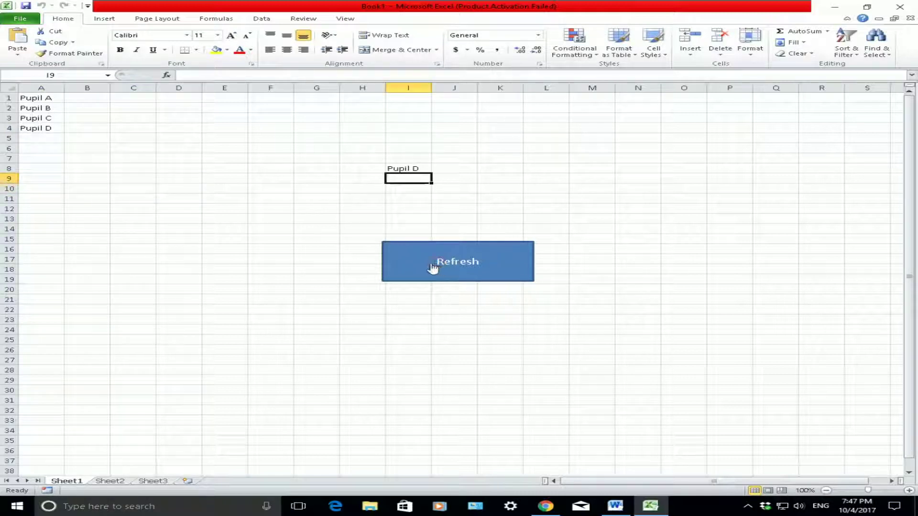